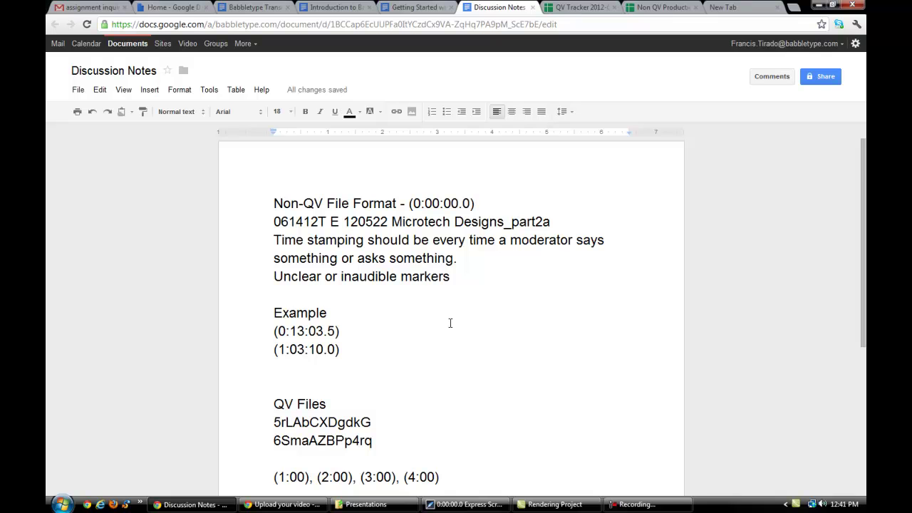
Step: Add the line "Shortcut for Timestamping a Non-QV File" at the end of the Discussion Notes document
{"action": "key", "text": "ctrl+End"}
{"action": "scroll", "coordinate": [449, 324], "scroll_direction": "down", "scroll_amount": 3}
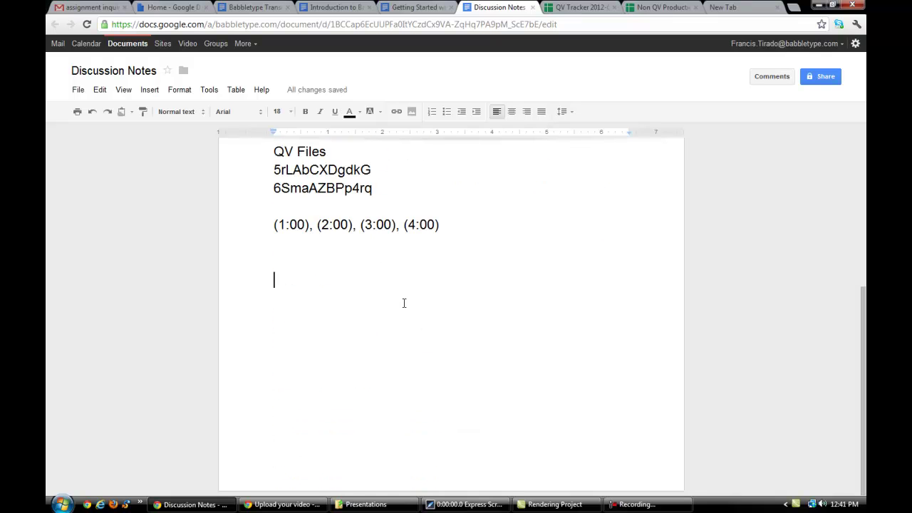
{"action": "type", "text": "Shortcut for Timestamping a Non-QV File"}
{"action": "key", "text": "Return"}
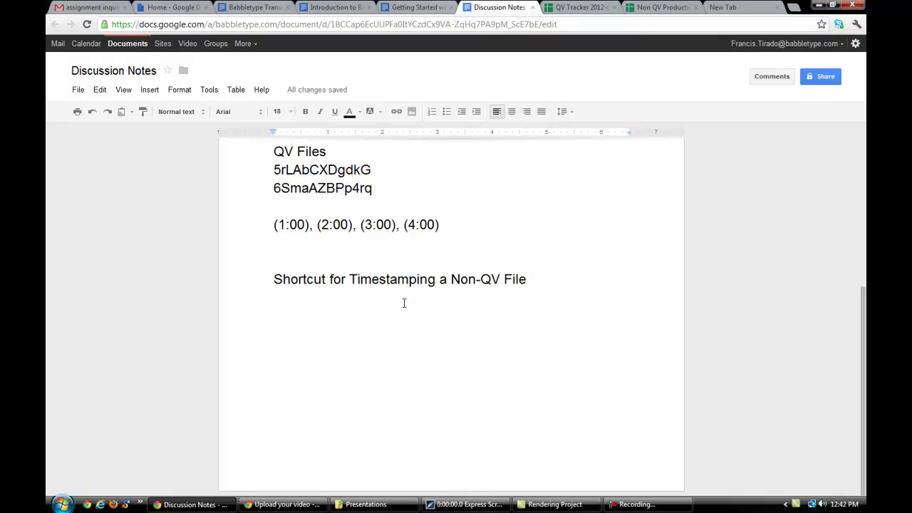
Step: Add the line "Use Express Scribe always" beneath the shortcut heading, correcting the misspelled "Scribe"
{"action": "type", "text": "Use Expr"}
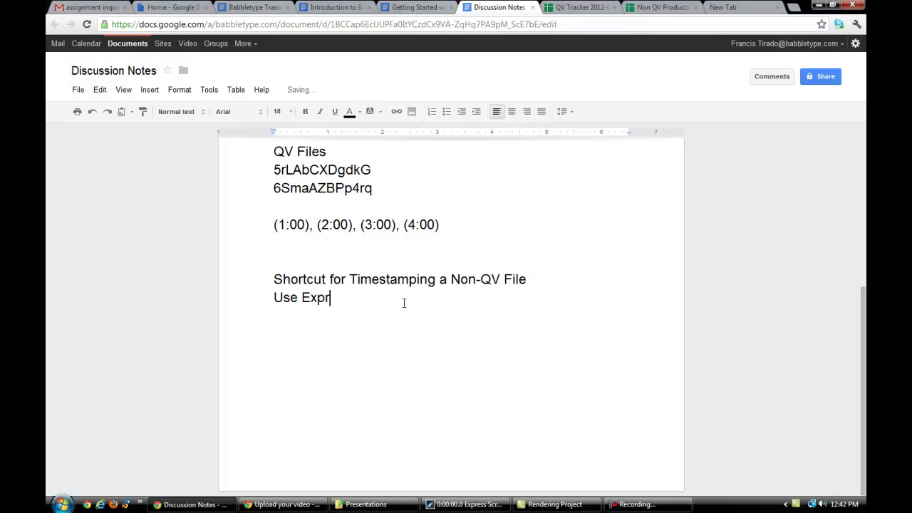
{"action": "type", "text": "ess Scibe always"}
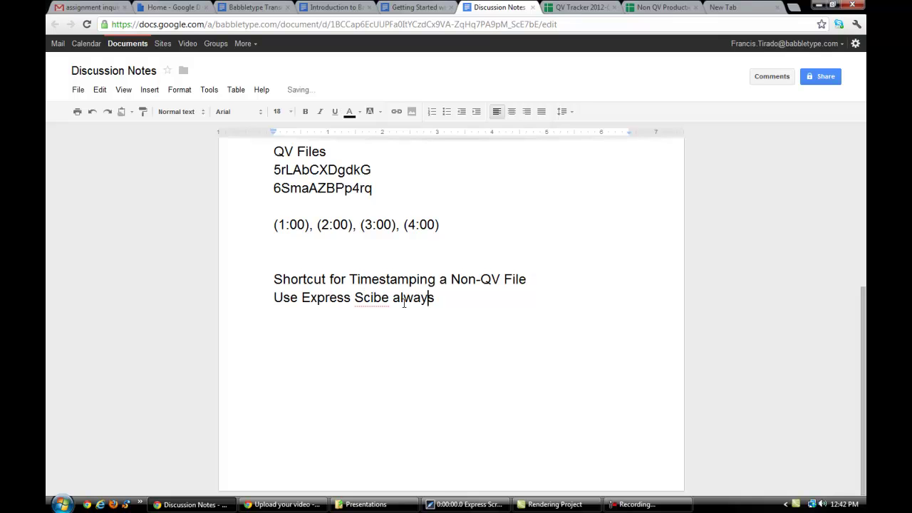
{"action": "key", "text": "Left"}
{"action": "key", "text": "Left"}
{"action": "key", "text": "Left"}
{"action": "key", "text": "Left"}
{"action": "key", "text": "Left"}
{"action": "type", "text": "r"}
{"action": "key", "text": "Right"}
{"action": "key", "text": "Right"}
{"action": "key", "text": "Right"}
{"action": "key", "text": "Right"}
{"action": "key", "text": "Right"}
{"action": "key", "text": "Right"}
{"action": "key", "text": "Right"}
{"action": "key", "text": "Right"}
{"action": "key", "text": "Right"}
{"action": "key", "text": "Right"}
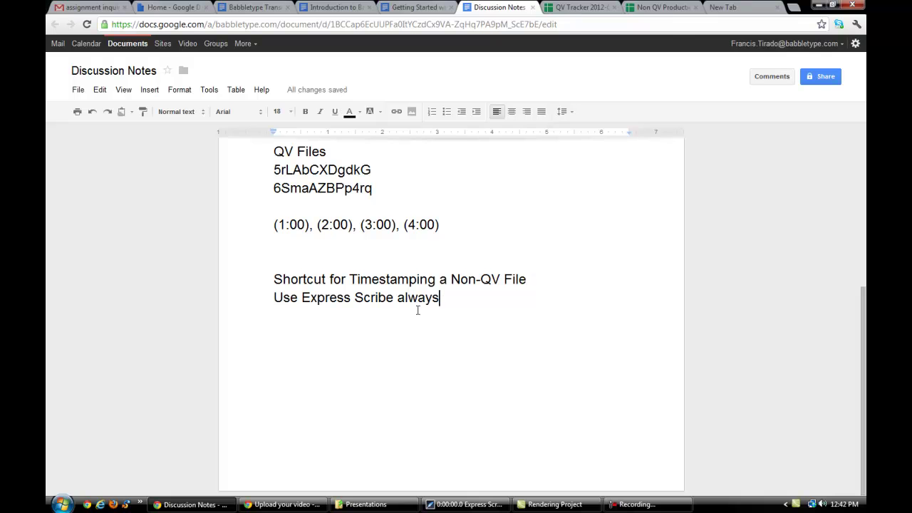
Step: Switch to Express Scribe and try to add Ctrl+G as a system-wide hot-key for the Copy Time command
{"action": "key", "text": "alt+Tab"}
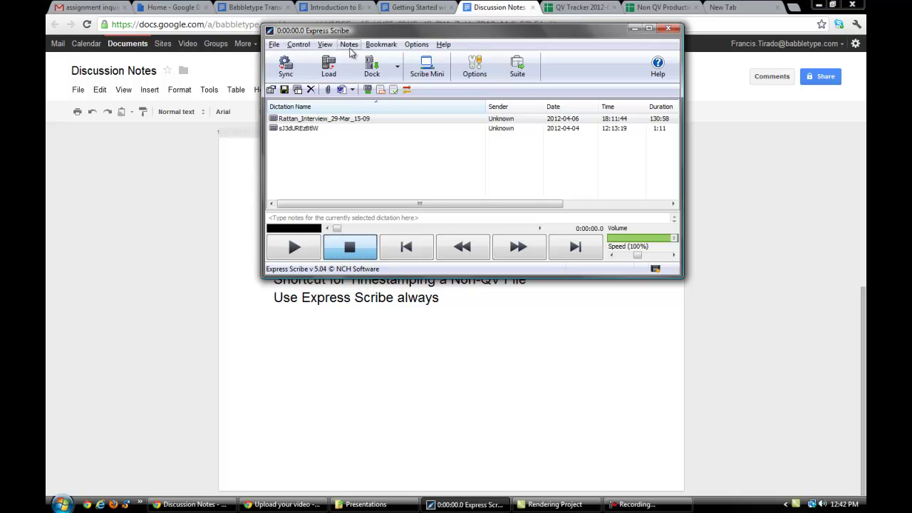
{"action": "left_click", "coordinate": [415, 46]}
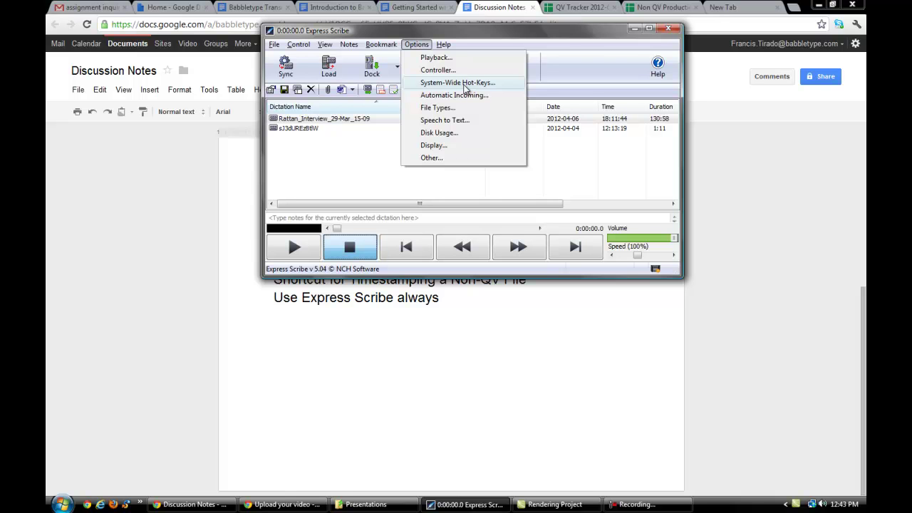
{"action": "left_click", "coordinate": [464, 83]}
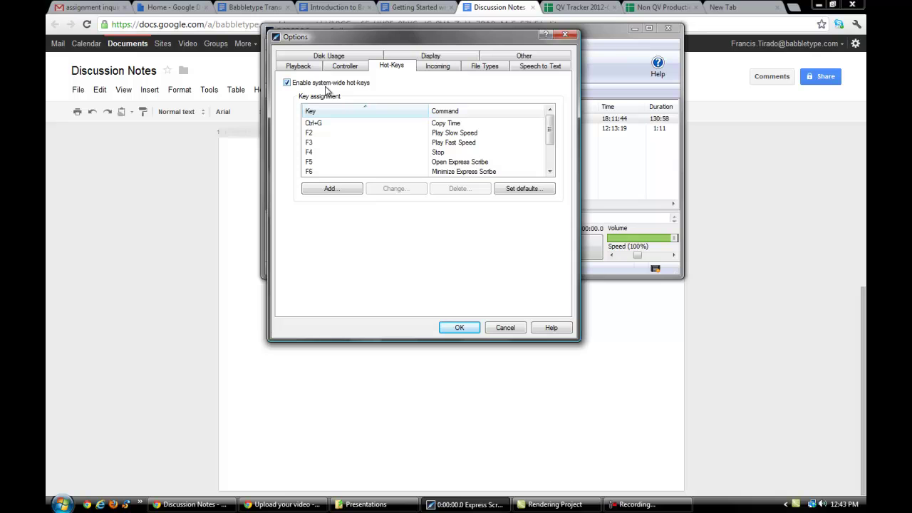
{"action": "left_click", "coordinate": [337, 190]}
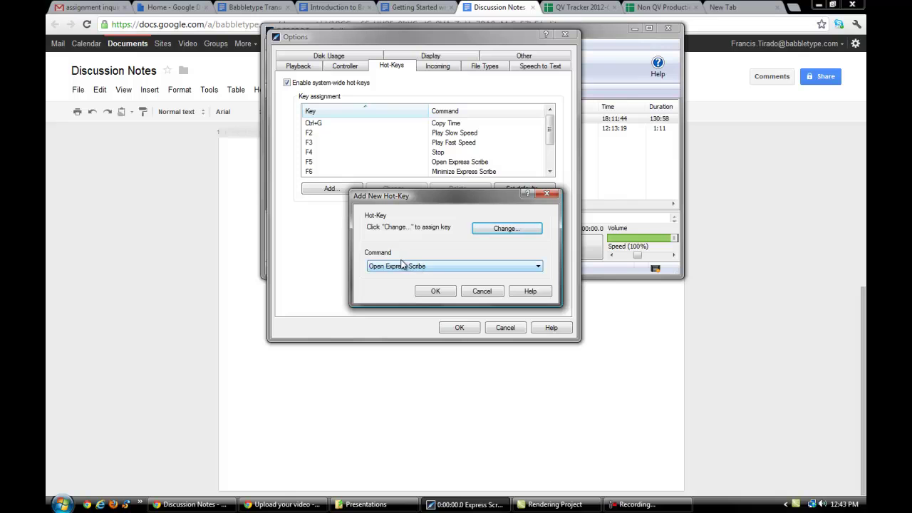
{"action": "left_click", "coordinate": [539, 268]}
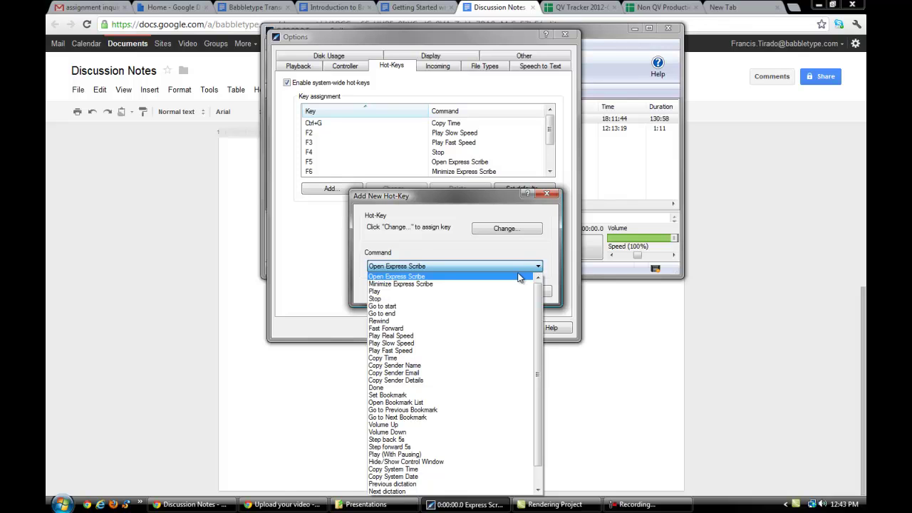
{"action": "scroll", "coordinate": [450, 330], "scroll_direction": "down", "scroll_amount": 3}
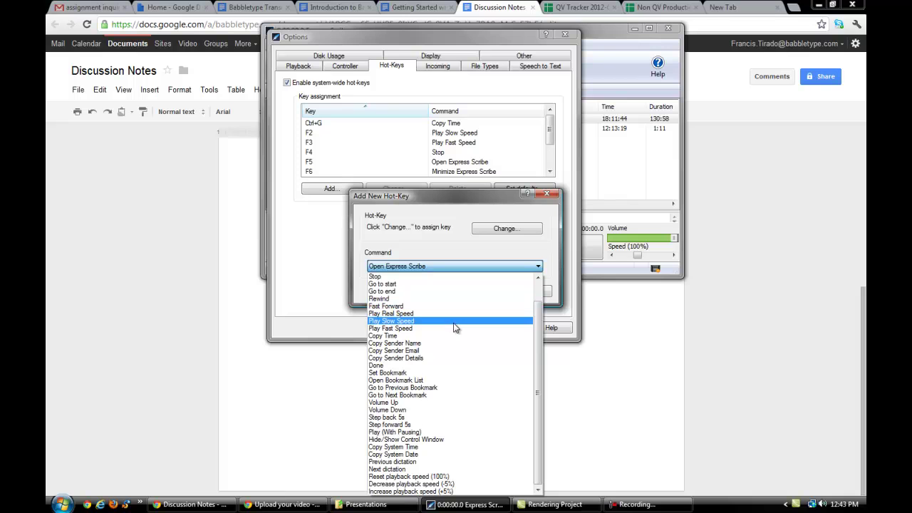
{"action": "left_click", "coordinate": [420, 339]}
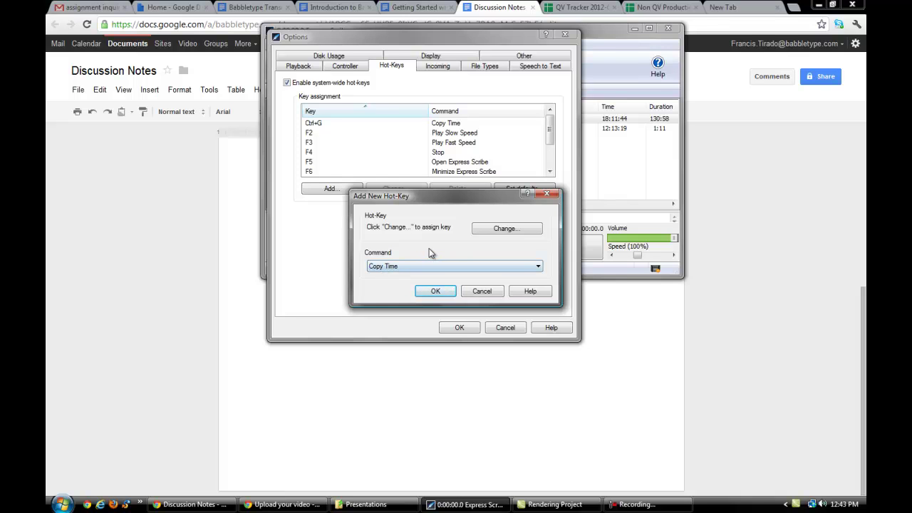
{"action": "left_click", "coordinate": [504, 229]}
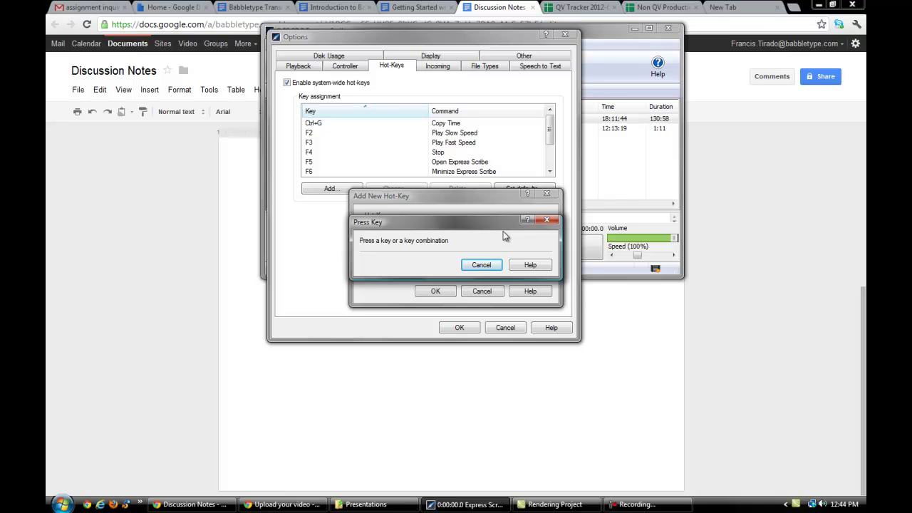
{"action": "key", "text": "ctrl+g"}
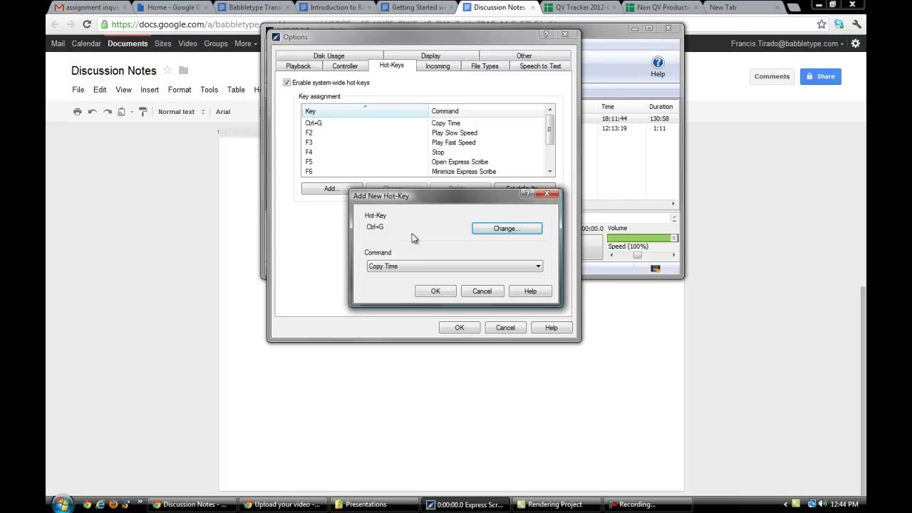
{"action": "left_click", "coordinate": [436, 291]}
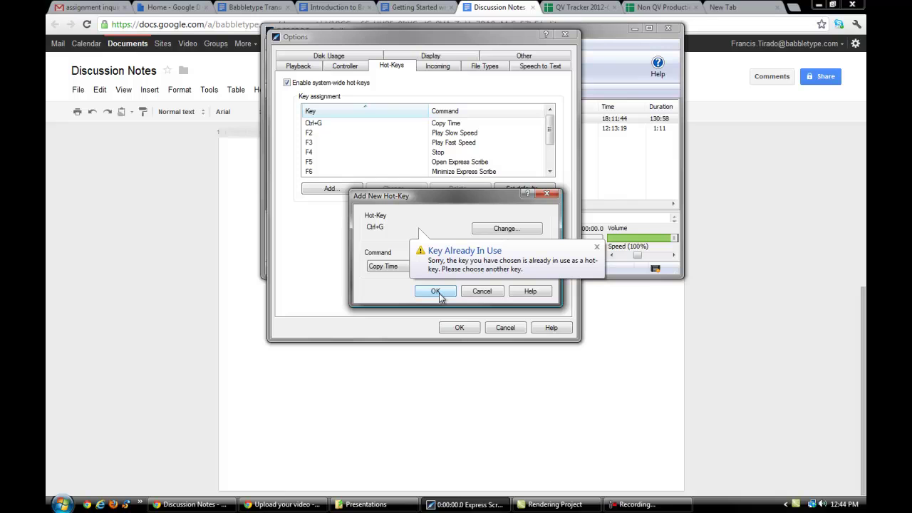
{"action": "left_click", "coordinate": [597, 248]}
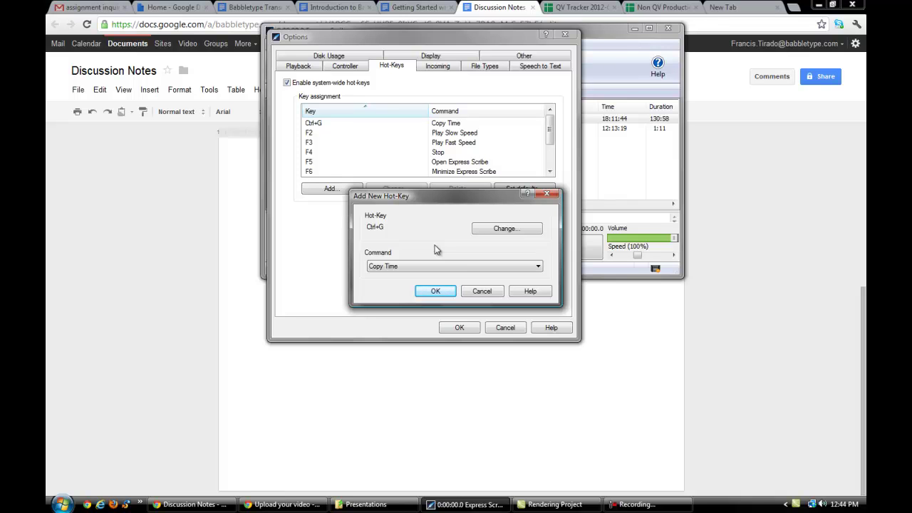
{"action": "left_click", "coordinate": [482, 291]}
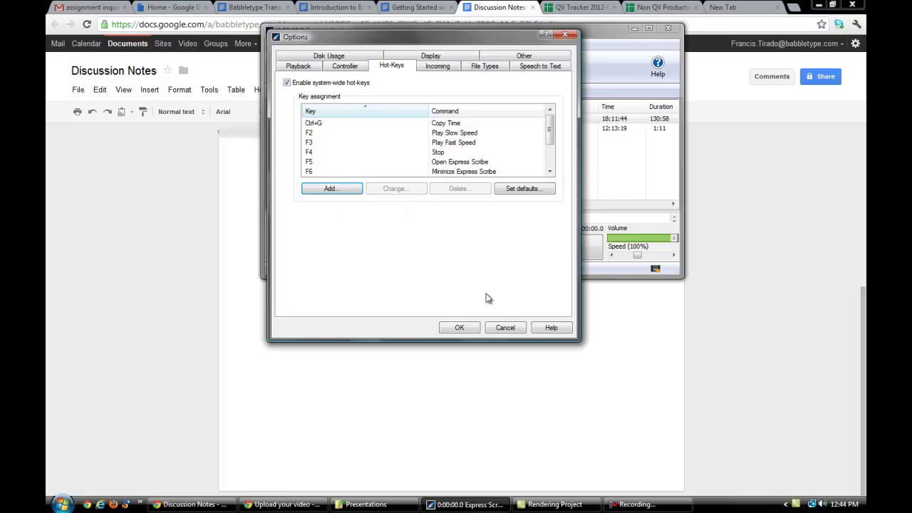
{"action": "left_click", "coordinate": [383, 122]}
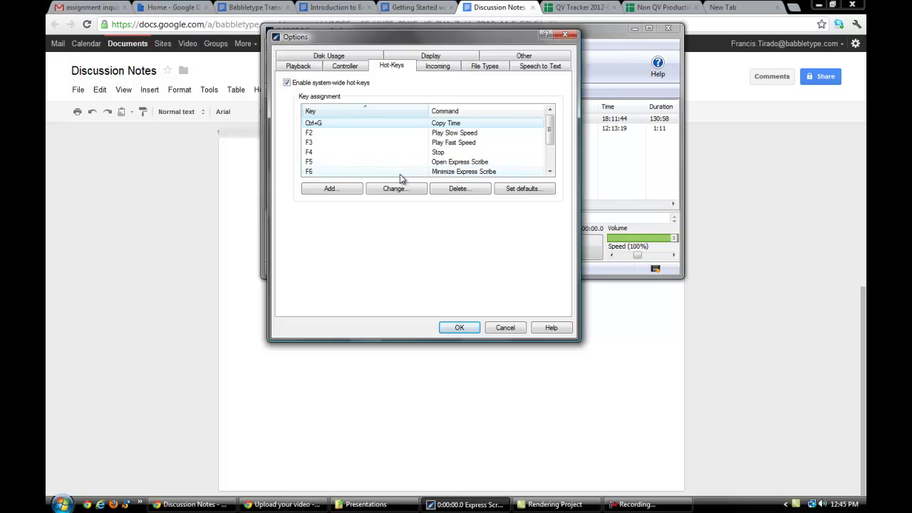
{"action": "left_click", "coordinate": [459, 327]}
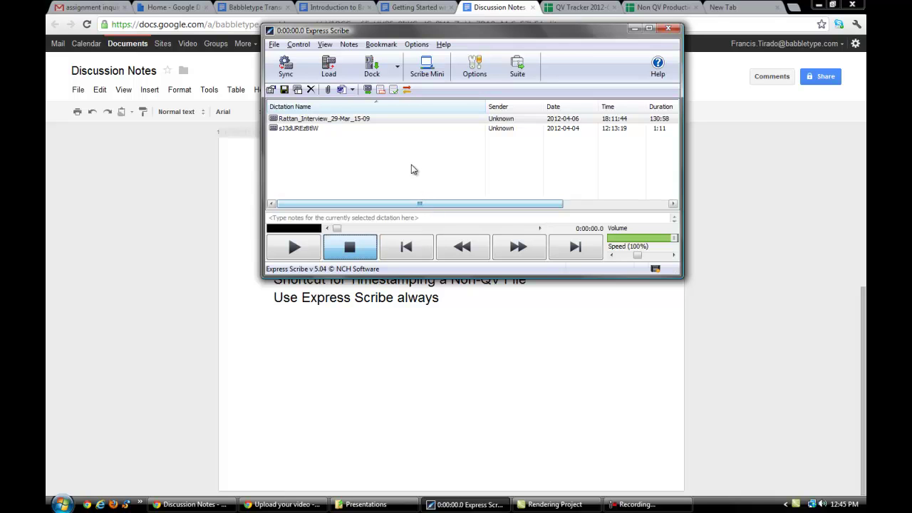
Step: In Express Scribe, play the interview dictation with the volume at minimum, skipping ahead to about 0:09:17
{"action": "left_click", "coordinate": [380, 123]}
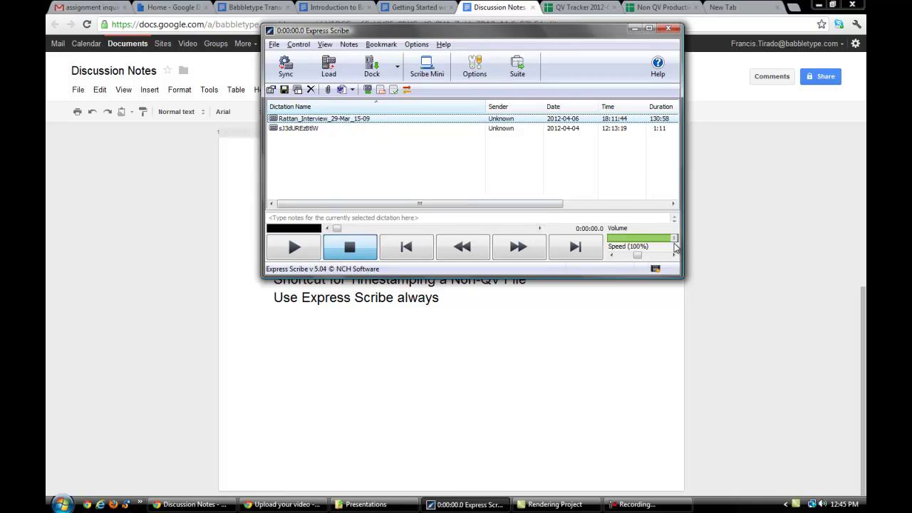
{"action": "left_click_drag", "start_coordinate": [673, 239], "coordinate": [605, 240]}
{"action": "left_click", "coordinate": [302, 256]}
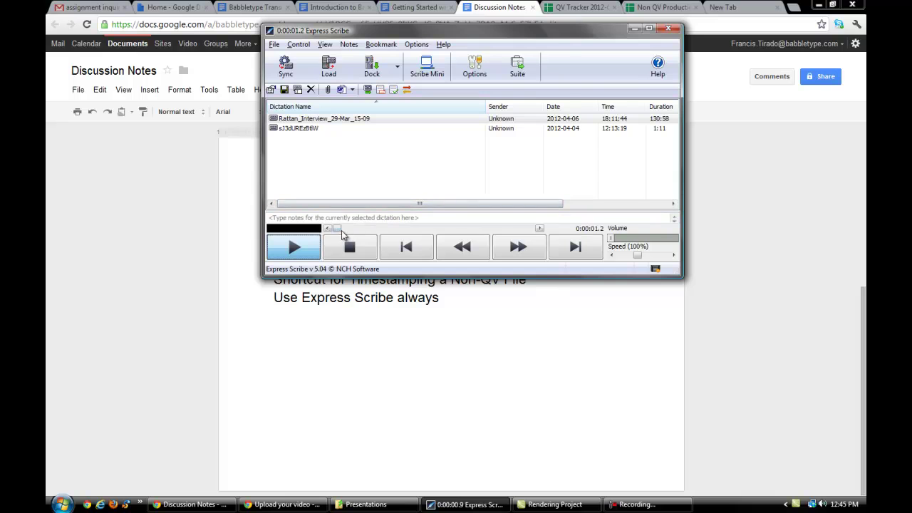
{"action": "left_click", "coordinate": [345, 238]}
{"action": "left_click", "coordinate": [351, 229]}
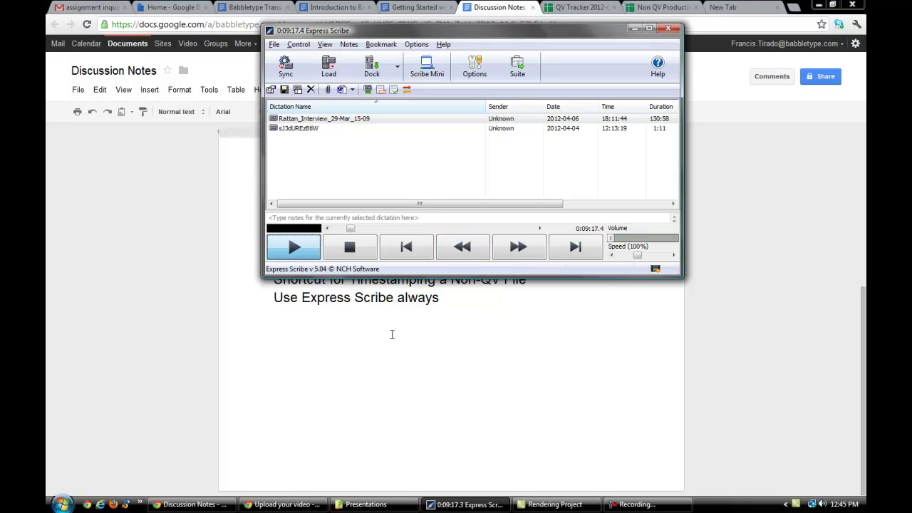
Step: Return to the Discussion Notes document and paste the copied playback time 0:09:30.3 below "Use Express Scribe always", leaving a blank line between
{"action": "left_click", "coordinate": [404, 327]}
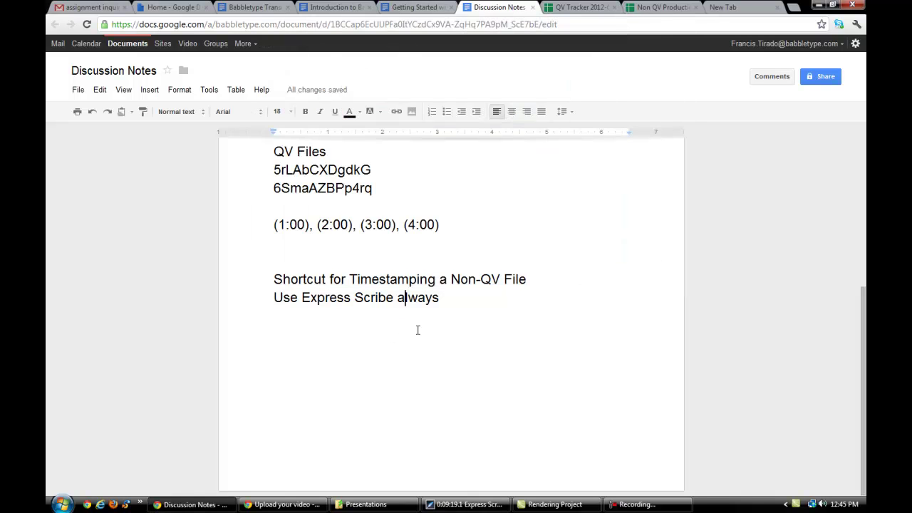
{"action": "key", "text": "Return"}
{"action": "key", "text": "Return"}
{"action": "left_click", "coordinate": [467, 505]}
{"action": "left_click", "coordinate": [382, 330]}
{"action": "key", "text": "ctrl+v"}
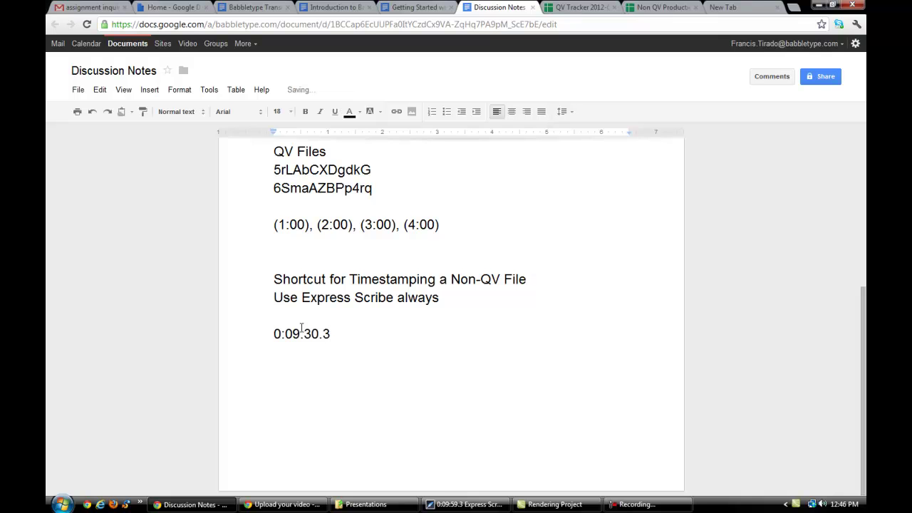
Step: Insert the line "CTRL + G copying Express Scribe time" above the pasted timestamp, leaving a blank line between them
{"action": "key", "text": "Up"}
{"action": "key", "text": "Up"}
{"action": "key", "text": "Down"}
{"action": "key", "text": "Return"}
{"action": "key", "text": "Return"}
{"action": "key", "text": "Up"}
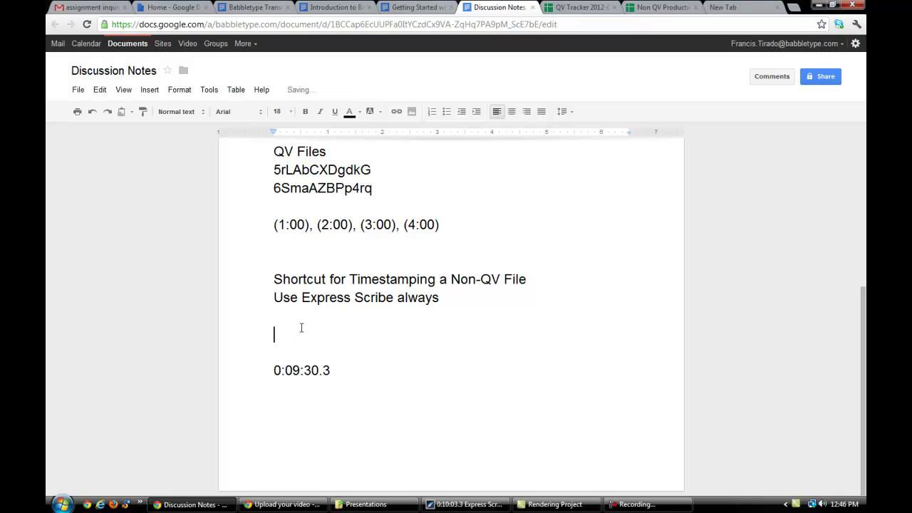
{"action": "type", "text": "CTRL + G copying Express Scribe time"}
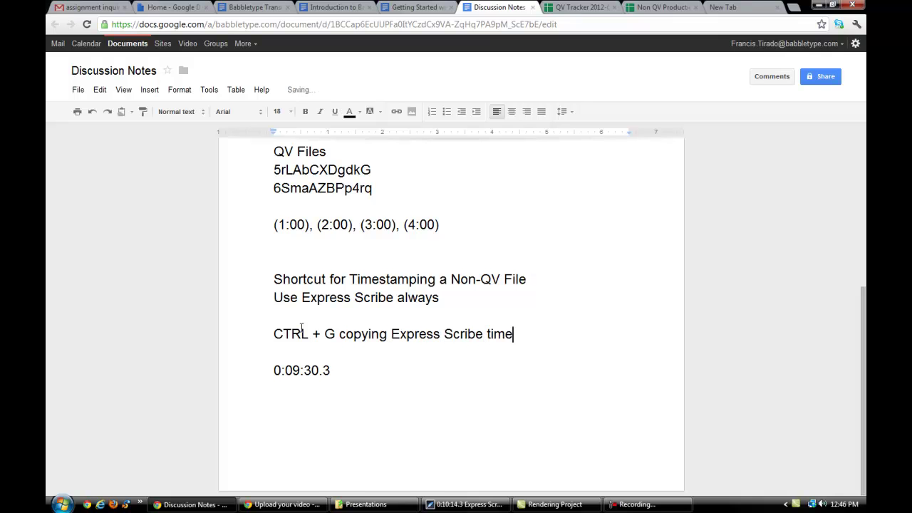
Step: Add the line "CTRL+V for pasting copied time in your template" directly below the copying shortcut
{"action": "key", "text": "Return"}
{"action": "type", "text": "CTRL"}
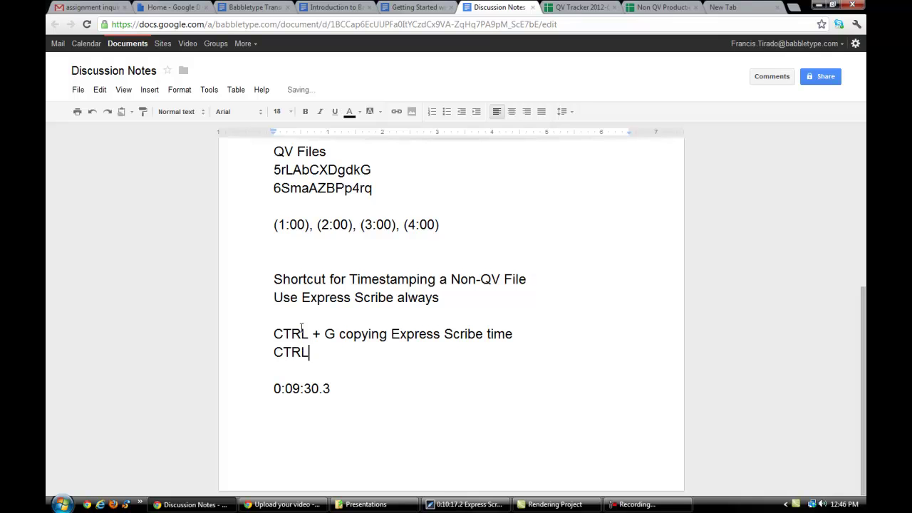
{"action": "type", "text": "+V fpr"}
{"action": "key", "text": "BackSpace"}
{"action": "key", "text": "BackSpace"}
{"action": "type", "text": "or poasting"}
{"action": "key", "text": "BackSpace"}
{"action": "key", "text": "BackSpace"}
{"action": "key", "text": "BackSpace"}
{"action": "key", "text": "BackSpace"}
{"action": "key", "text": "BackSpace"}
{"action": "key", "text": "BackSpace"}
{"action": "key", "text": "BackSpace"}
{"action": "key", "text": "BackSpace"}
{"action": "key", "text": "BackSpace"}
{"action": "type", "text": "pasting copied time in your template"}
Step: Remove the spaces around the plus sign in the copying shortcut so that it reads "CTRL+G"
{"action": "key", "text": "Up"}
{"action": "key", "text": "Right"}
{"action": "key", "text": "Up"}
{"action": "key", "text": "Right"}
{"action": "key", "text": "Right"}
{"action": "key", "text": "Right"}
{"action": "key", "text": "Right"}
{"action": "key", "text": "Right"}
{"action": "key", "text": "BackSpace"}
{"action": "key", "text": "Right"}
{"action": "key", "text": "Right"}
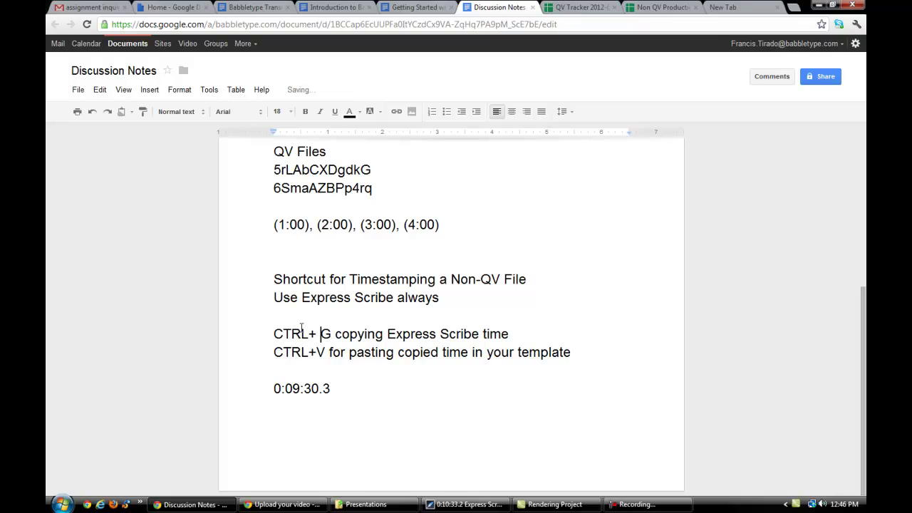
{"action": "key", "text": "BackSpace"}
{"action": "key", "text": "Down"}
{"action": "key", "text": "Down"}
{"action": "key", "text": "Down"}
{"action": "key", "text": "End"}
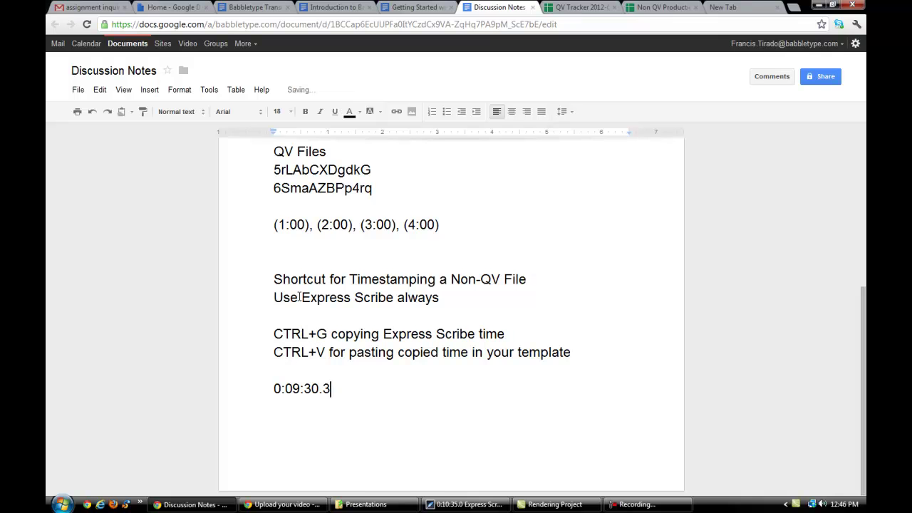
Step: Add blank lines below the 0:09:30.3 timestamp and move the Express Scribe window clear of the shortcut notes
{"action": "key", "text": "Return"}
{"action": "key", "text": "Return"}
{"action": "left_click", "coordinate": [467, 504]}
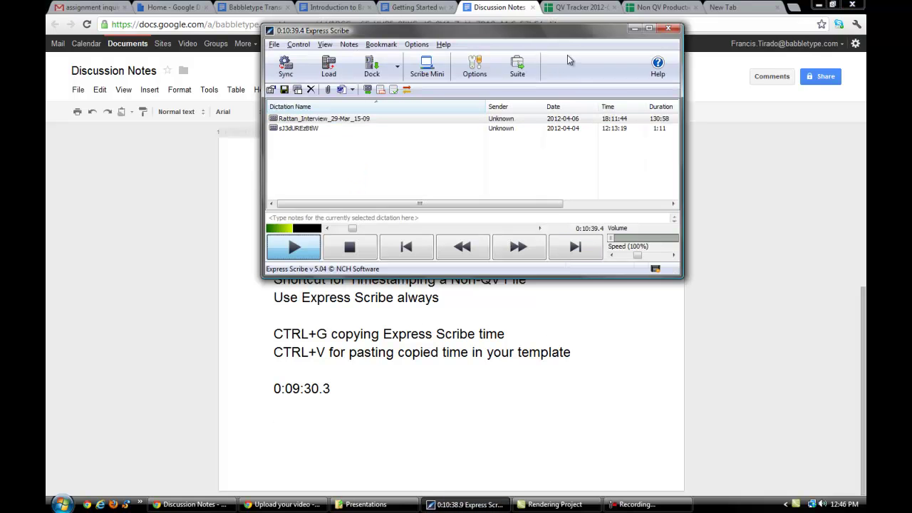
{"action": "left_click_drag", "start_coordinate": [563, 32], "coordinate": [704, 19]}
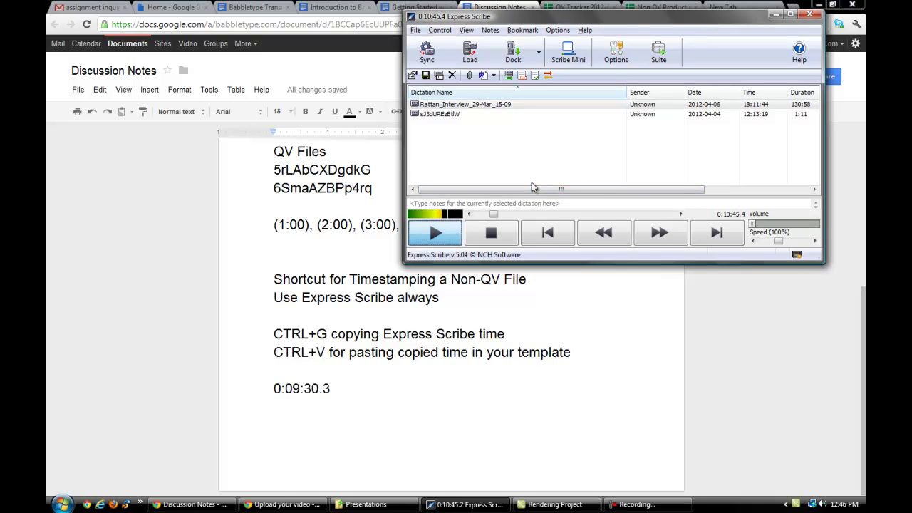
{"action": "left_click", "coordinate": [339, 403]}
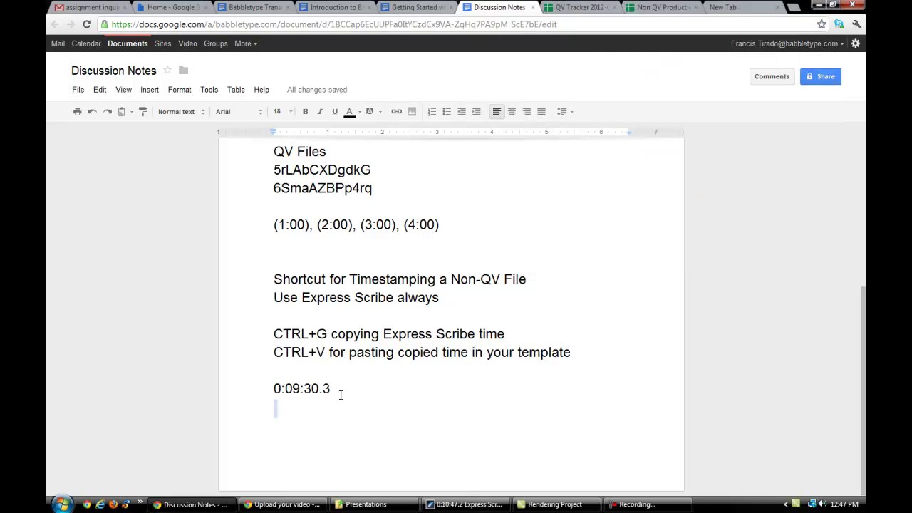
{"action": "key", "text": "Return"}
{"action": "key", "text": "Return"}
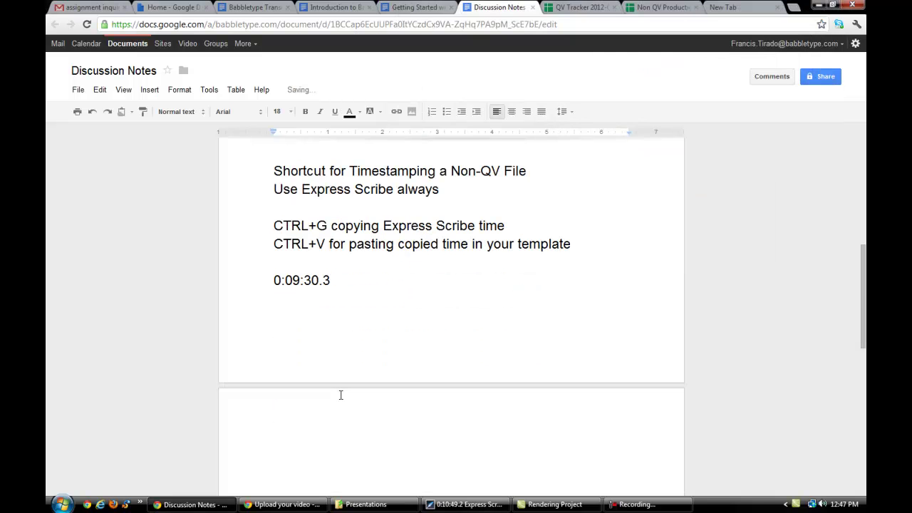
Step: Copy the playback time from Express Scribe and insert it as 0:10:58.6 in Discussion Notes, one blank line below the 0:09:30.3 timestamp
{"action": "key", "text": "alt+Tab"}
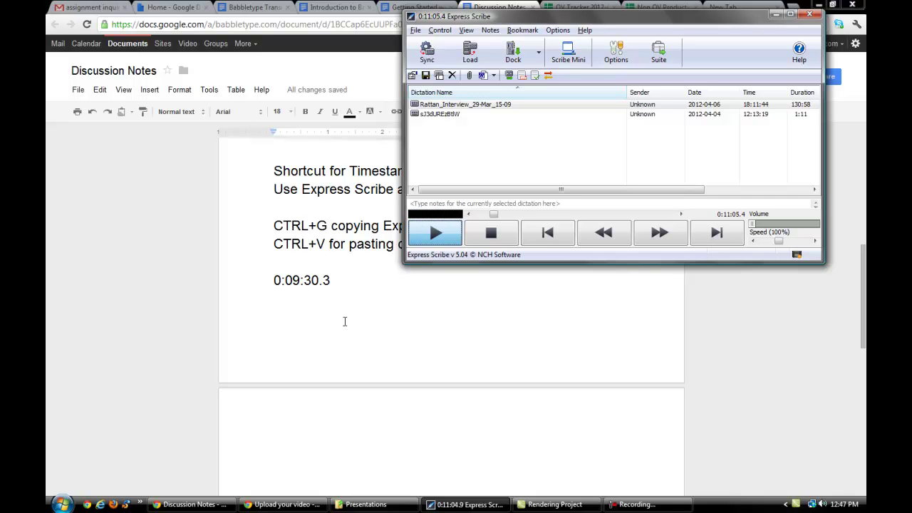
{"action": "key", "text": "ctrl+g"}
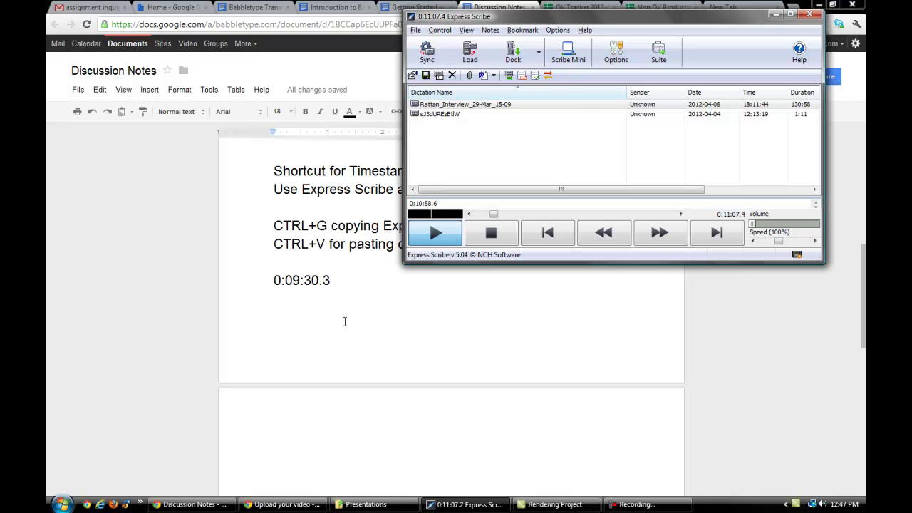
{"action": "left_click", "coordinate": [334, 312]}
{"action": "scroll", "coordinate": [334, 310], "scroll_direction": "down", "scroll_amount": 1}
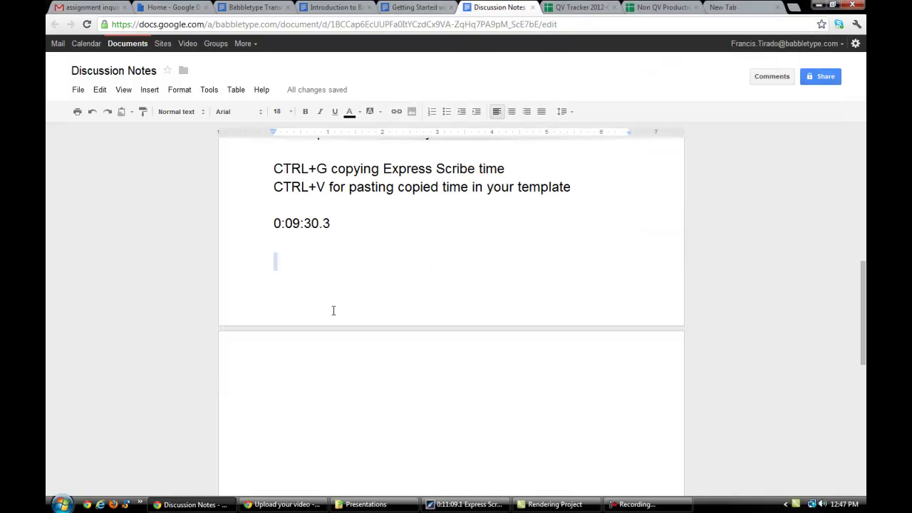
{"action": "type", "text": "0:10:58.6"}
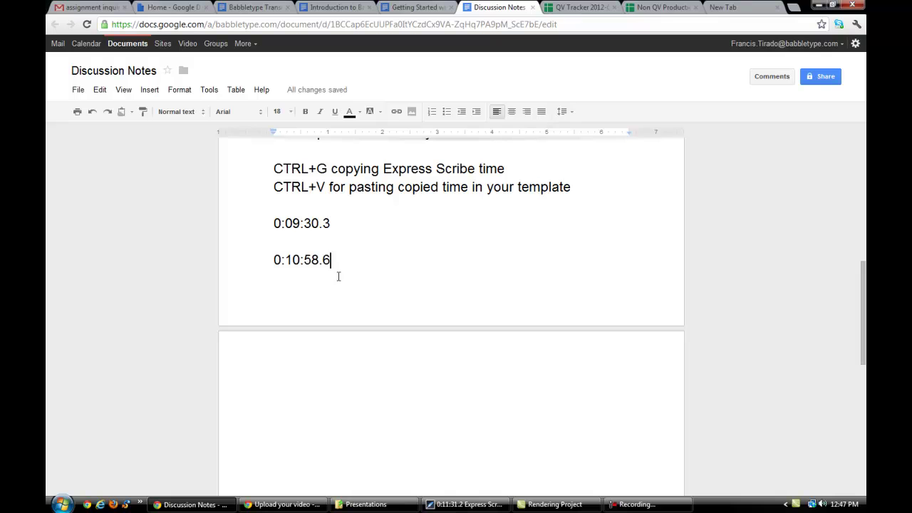
Step: Review the notes from the non-QV file format section down to the timestamps, highlighting the "061412T E 120522 Microtech Designs_part2a" line
{"action": "scroll", "coordinate": [340, 277], "scroll_direction": "up", "scroll_amount": 1}
{"action": "scroll", "coordinate": [340, 277], "scroll_direction": "up", "scroll_amount": 5}
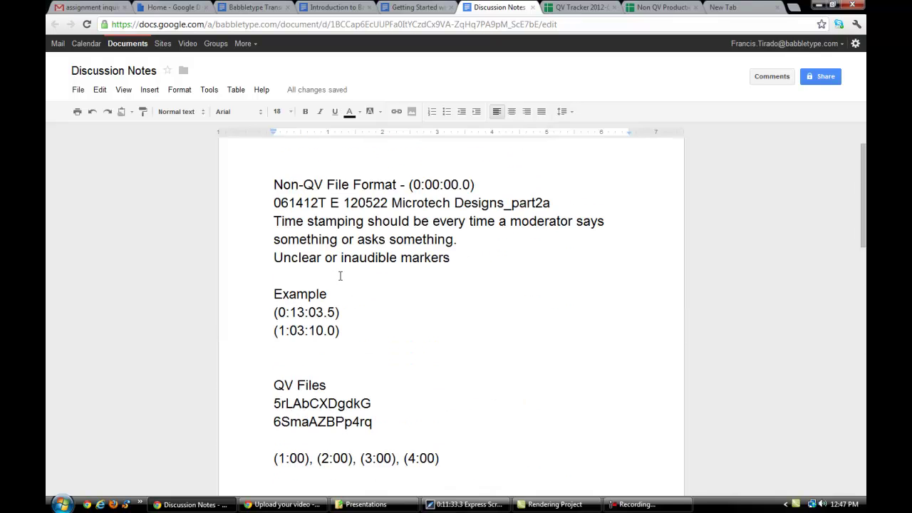
{"action": "left_click_drag", "start_coordinate": [273, 221], "coordinate": [550, 221]}
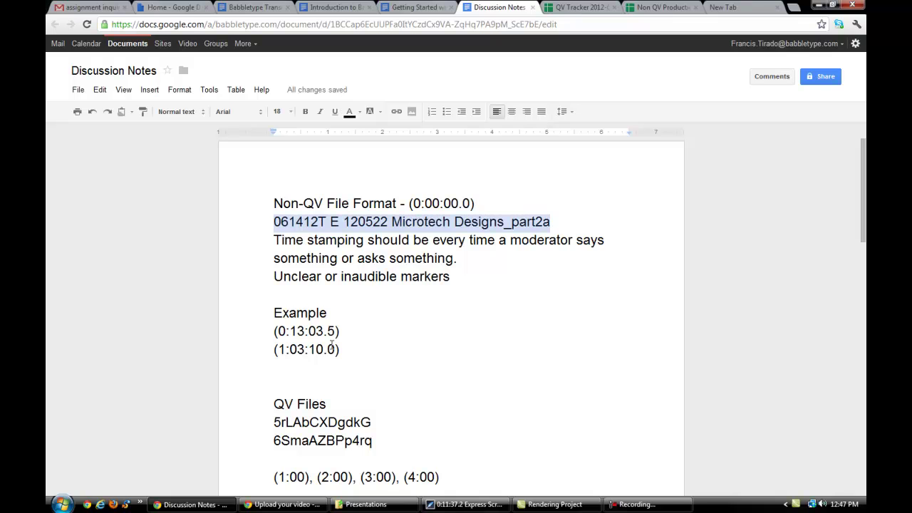
{"action": "scroll", "coordinate": [345, 335], "scroll_direction": "down", "scroll_amount": 1}
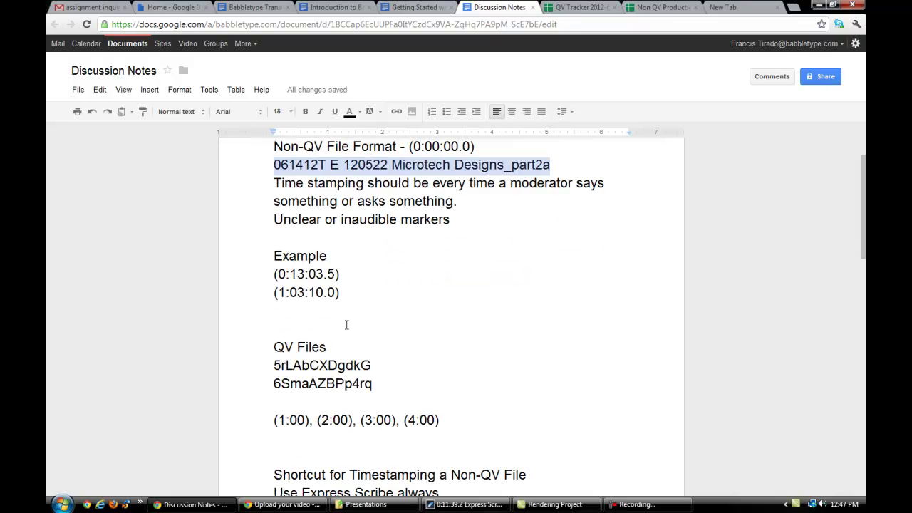
{"action": "scroll", "coordinate": [355, 327], "scroll_direction": "down", "scroll_amount": 1}
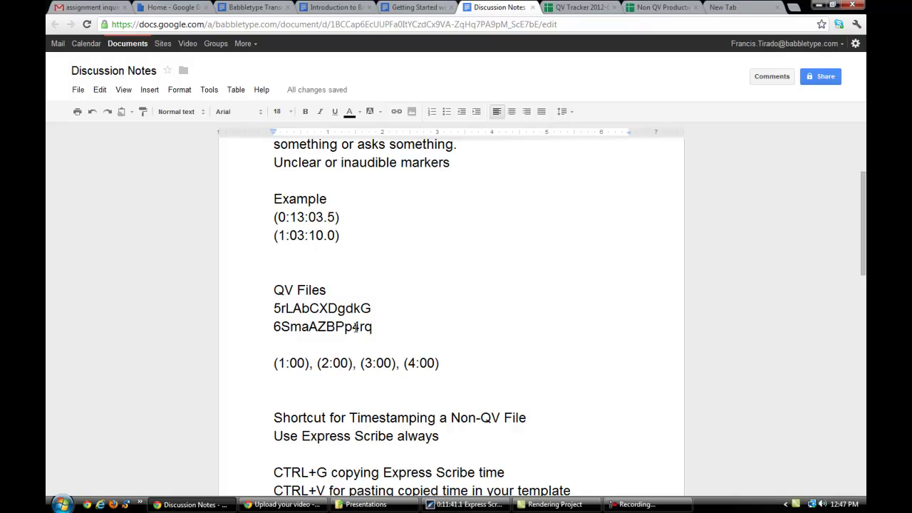
{"action": "scroll", "coordinate": [356, 327], "scroll_direction": "down", "scroll_amount": 3}
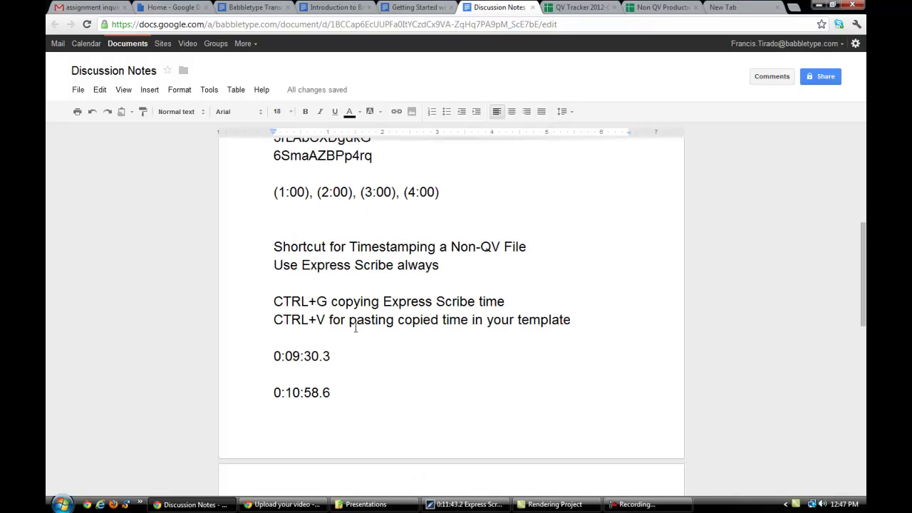
{"action": "scroll", "coordinate": [355, 327], "scroll_direction": "down", "scroll_amount": 1}
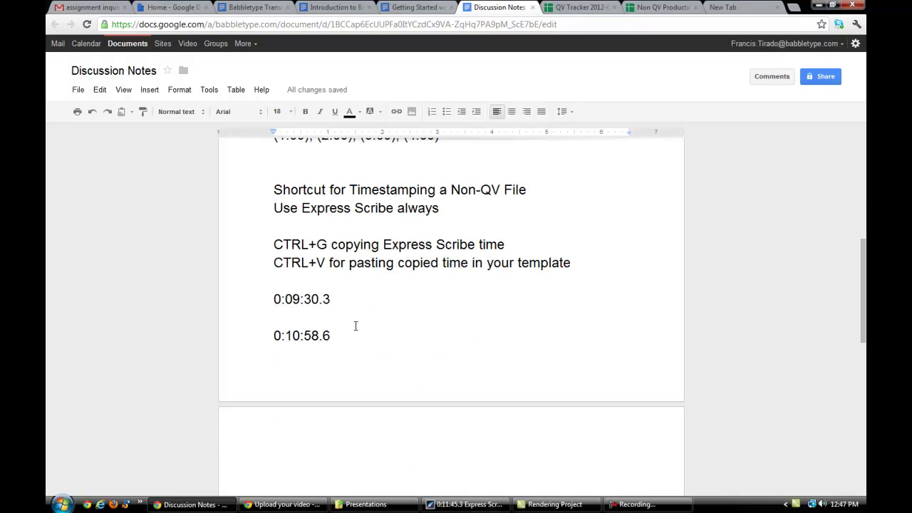